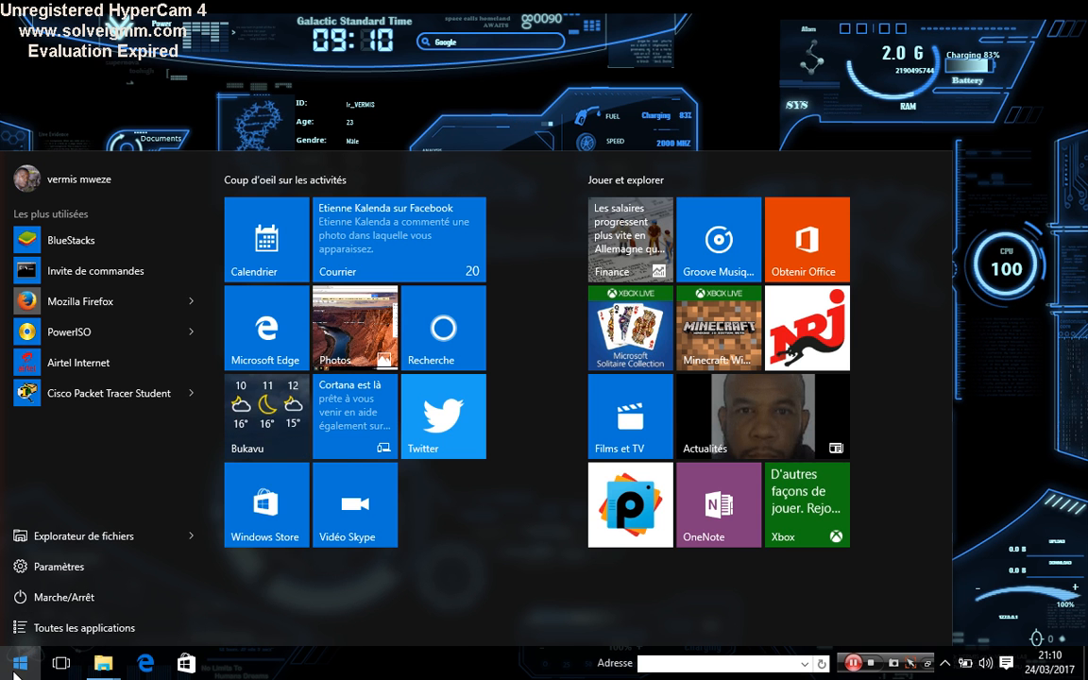
Step: Open the Panneau de configuration maximized and go to Chiffrement de lecteur BitLocker under Système et sécurité
type("PANNEAU")
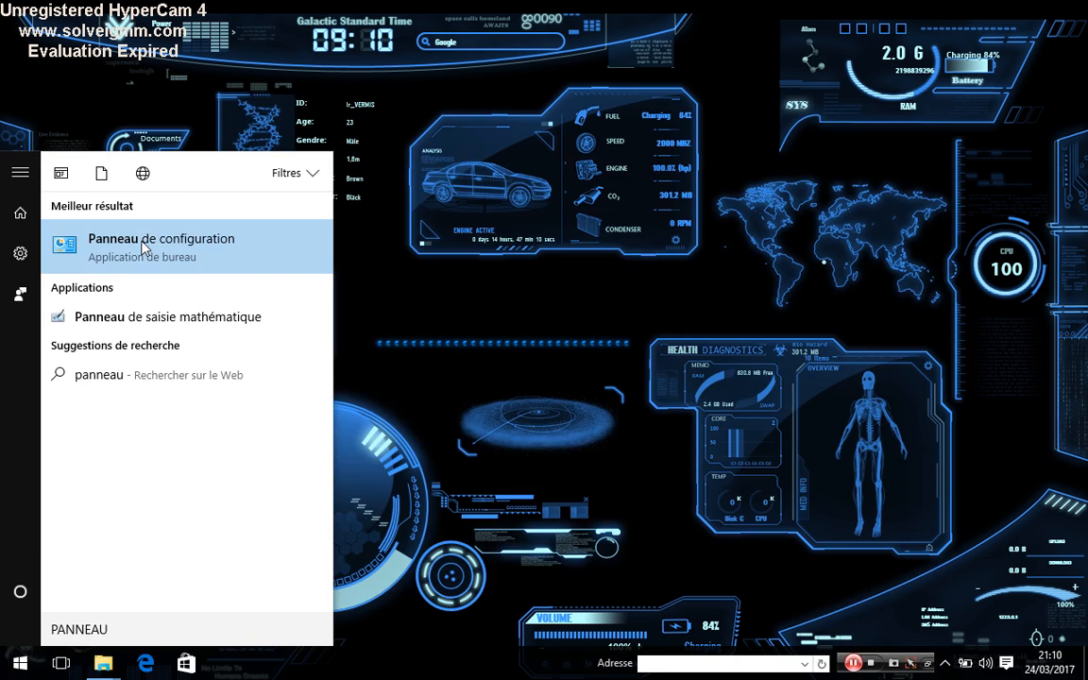
left_click(143, 247)
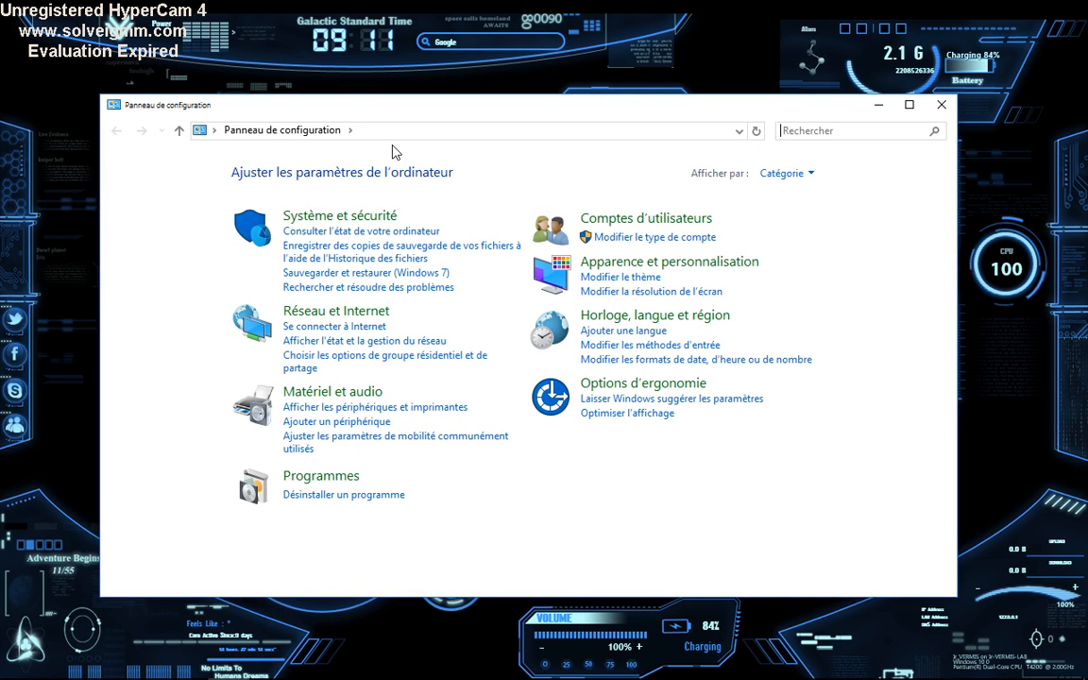
left_click(908, 106)
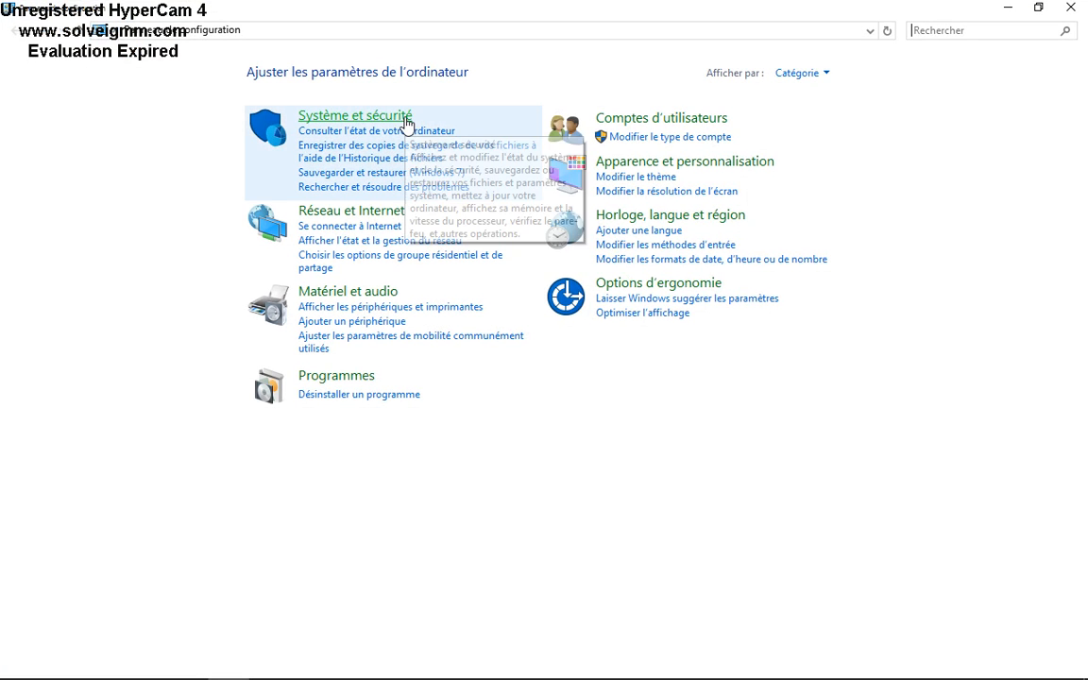
left_click(350, 121)
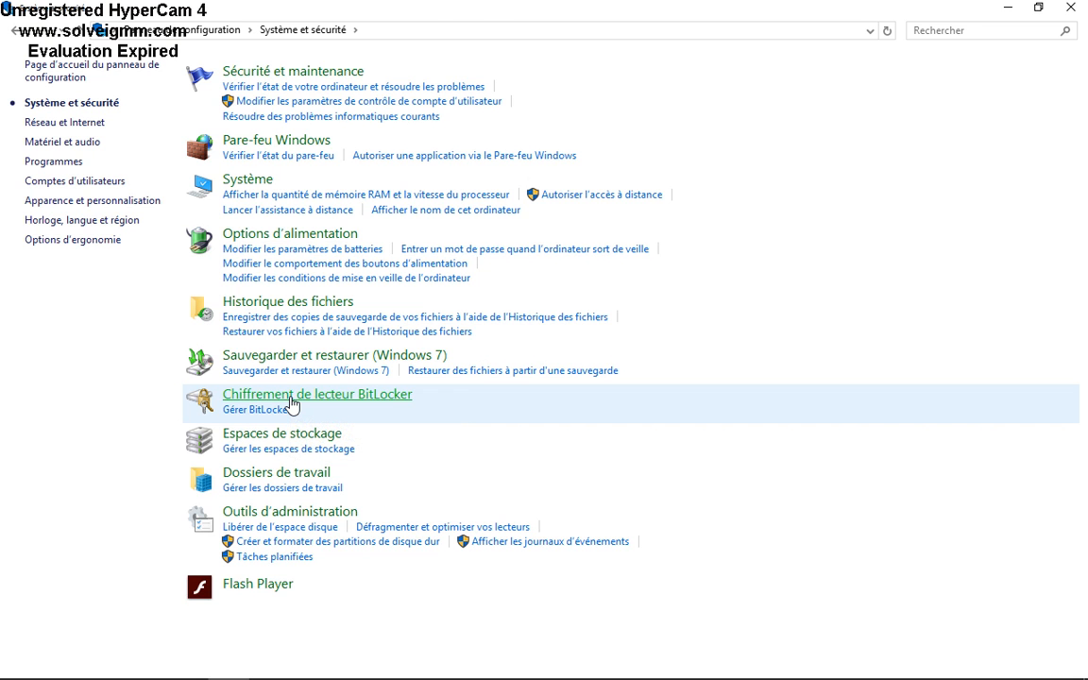
left_click(292, 404)
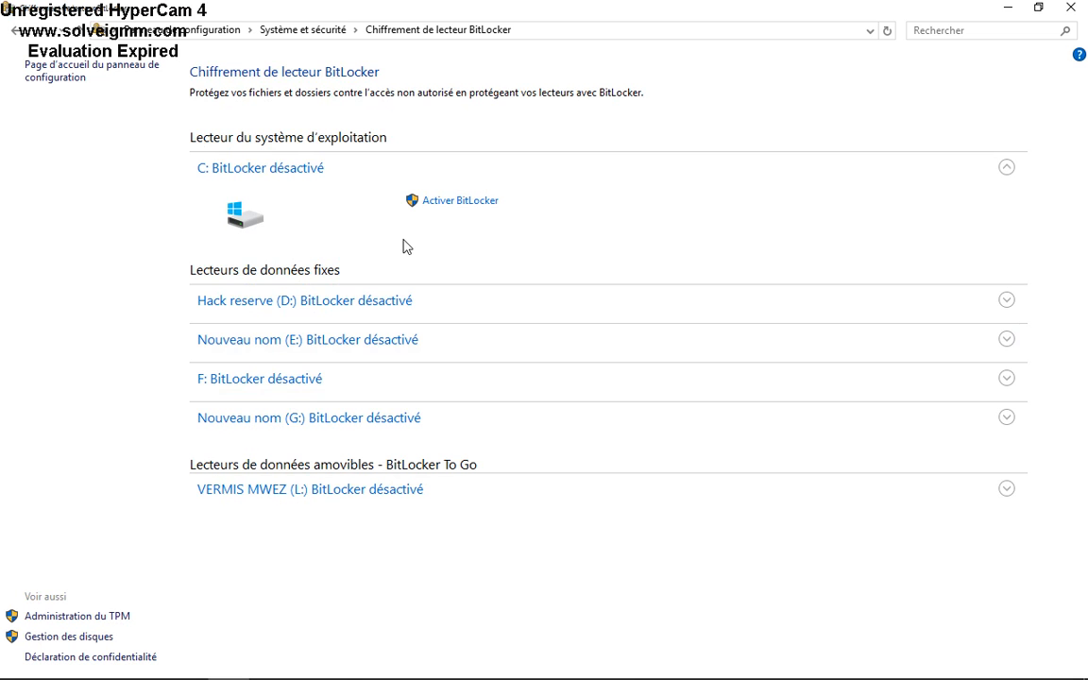
Step: Check the contents of removable drive L: in the file explorer, and return to the BitLocker drive list
mouse_move(343, 675)
key("alt+Tab")
key("alt+Tab")
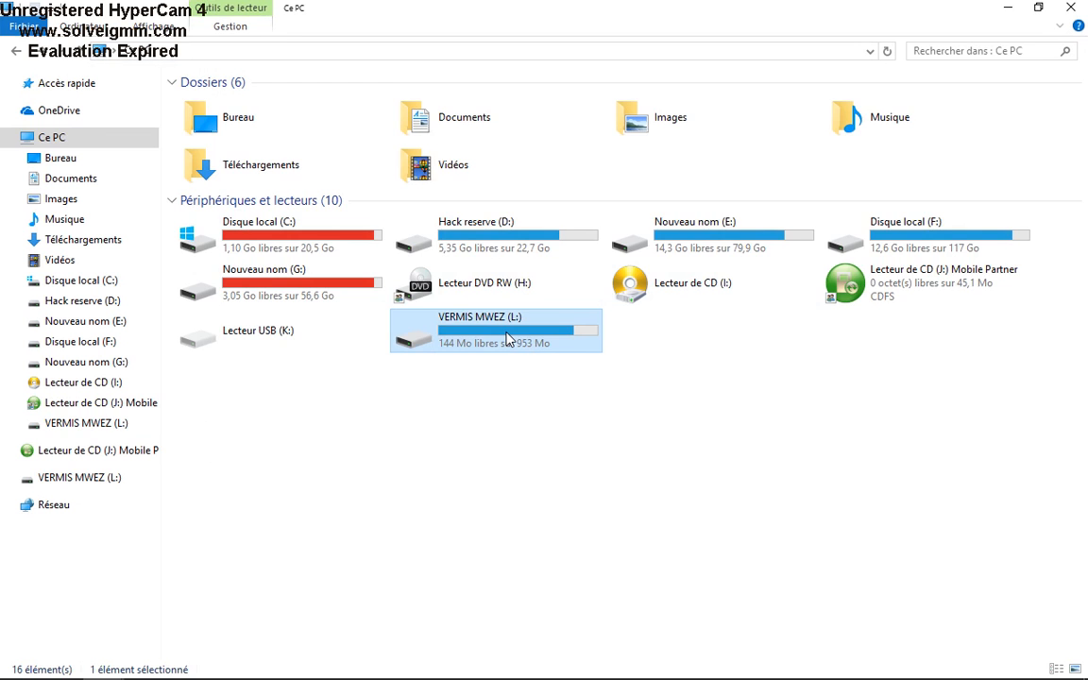
double_click(456, 300)
key("alt+Left")
left_click(1009, 13)
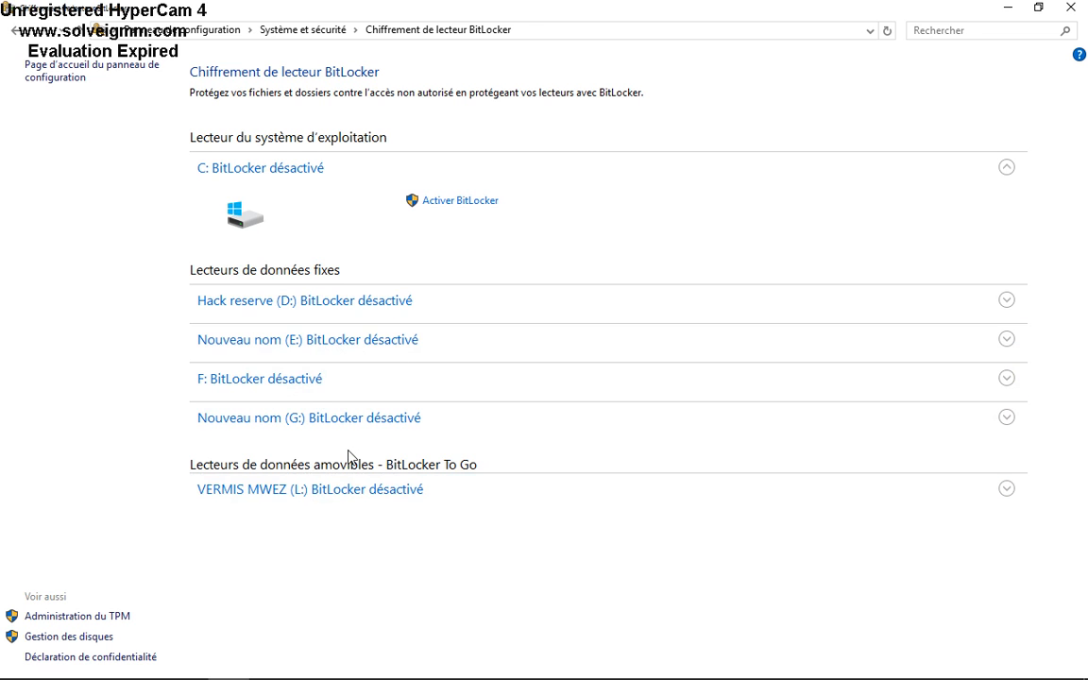
Step: Start activating BitLocker on removable drive L: and choose to unlock it with a password
left_click(295, 501)
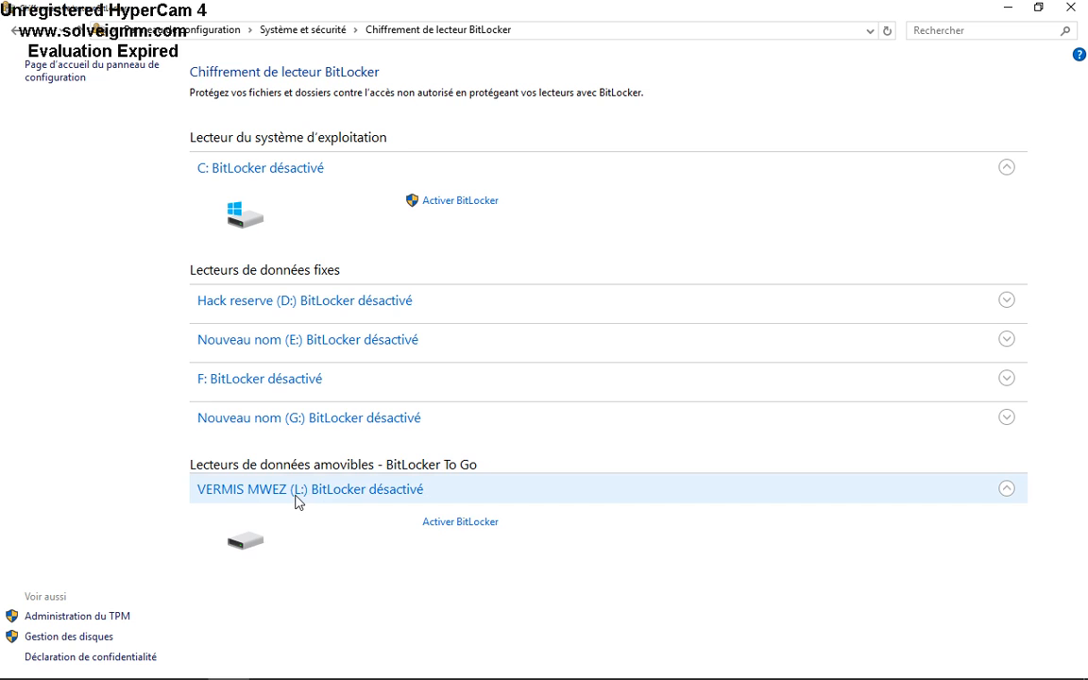
left_click(457, 529)
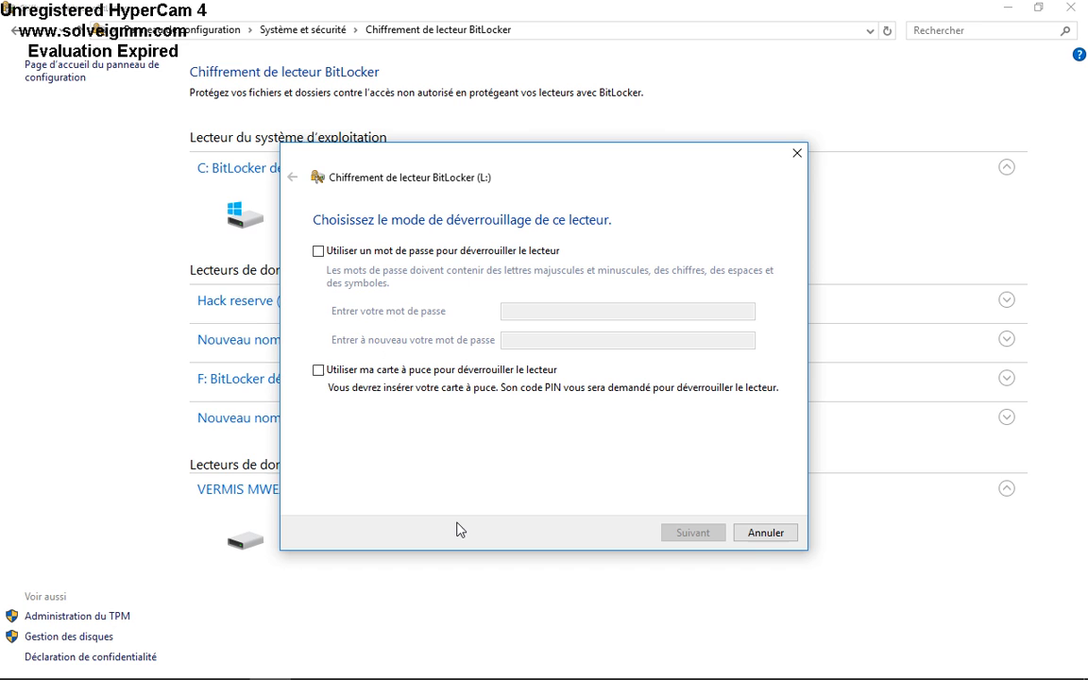
left_click(318, 252)
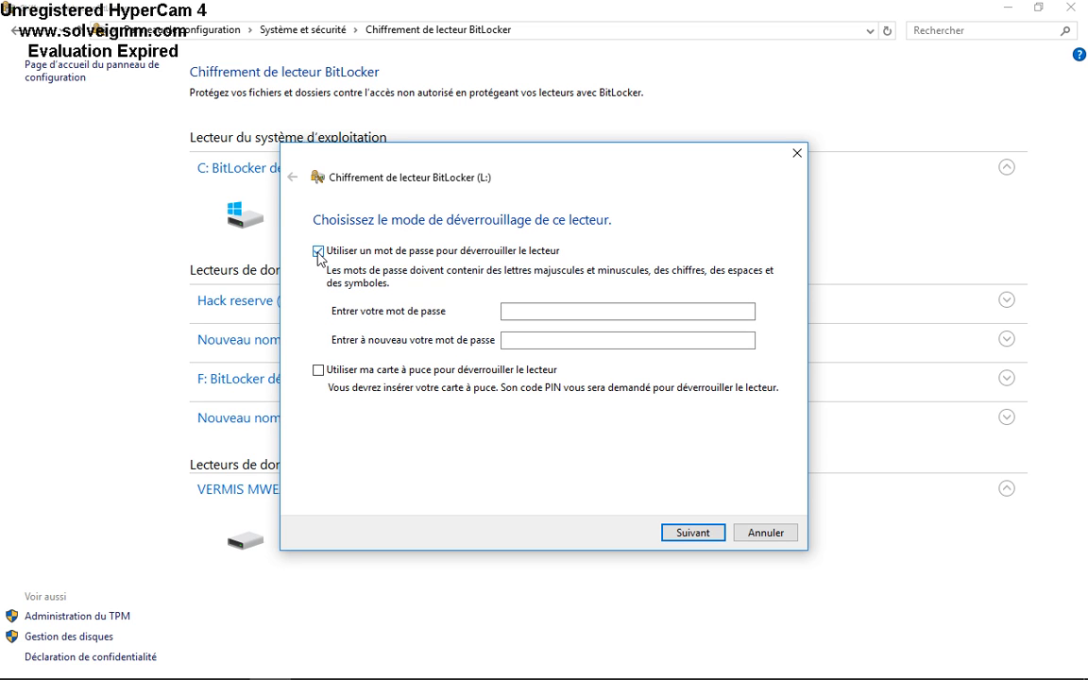
Step: Enter the unlock password for drive L:, repeat it in the confirmation field, and continue
left_click(517, 314)
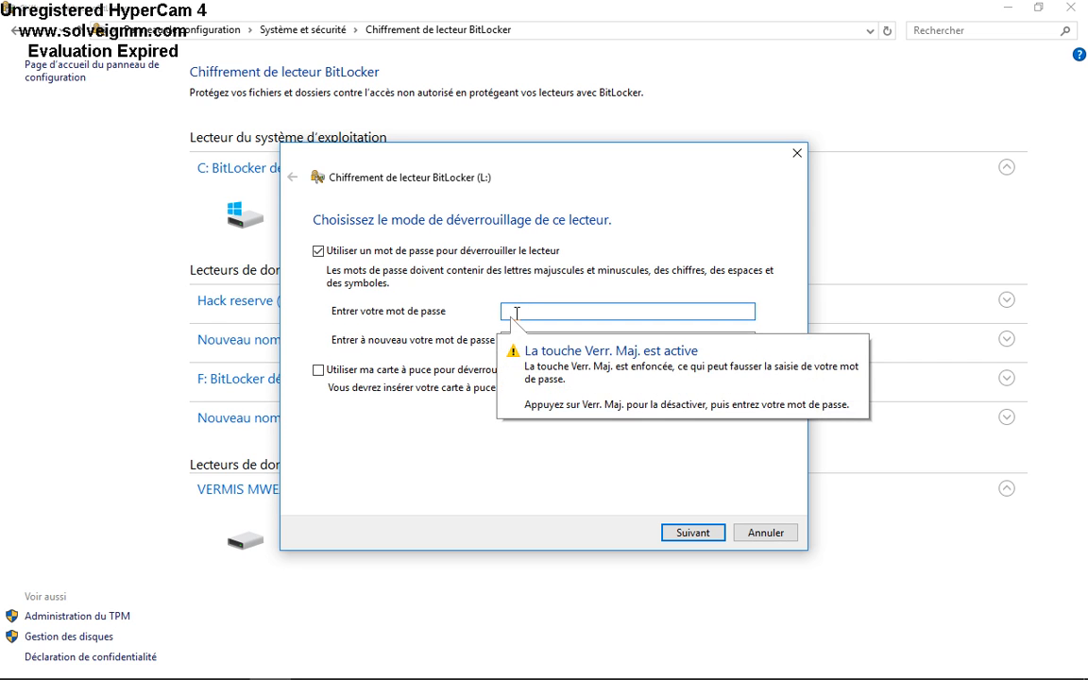
key("Caps_Lock")
type("a")
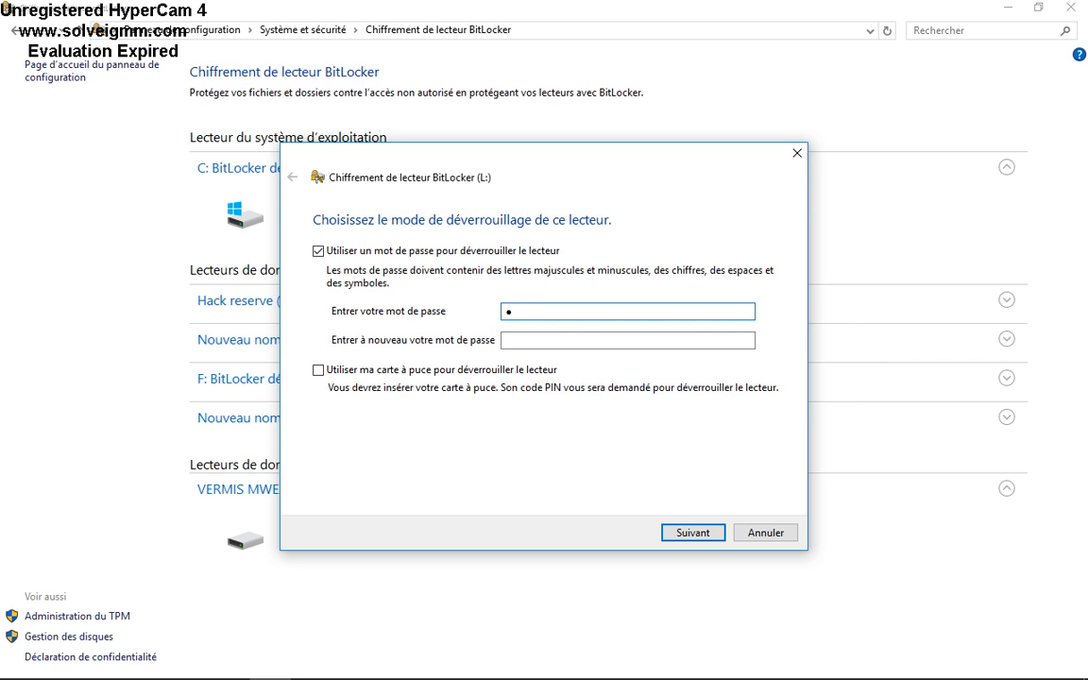
key("BackSpace")
key("Caps_Lock")
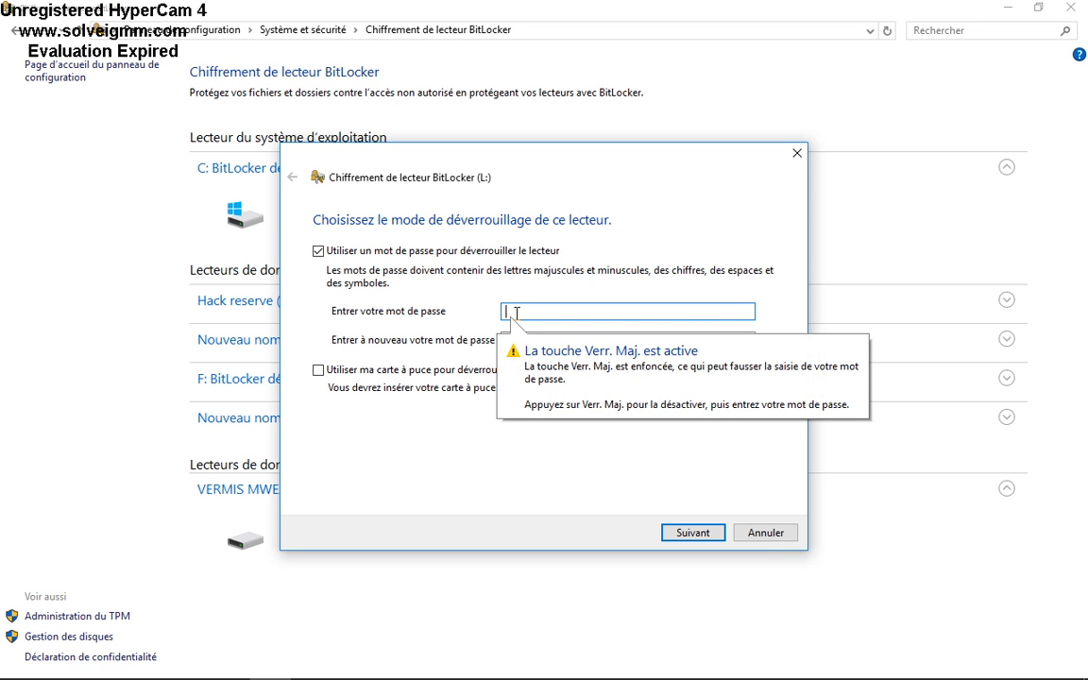
type("AA")
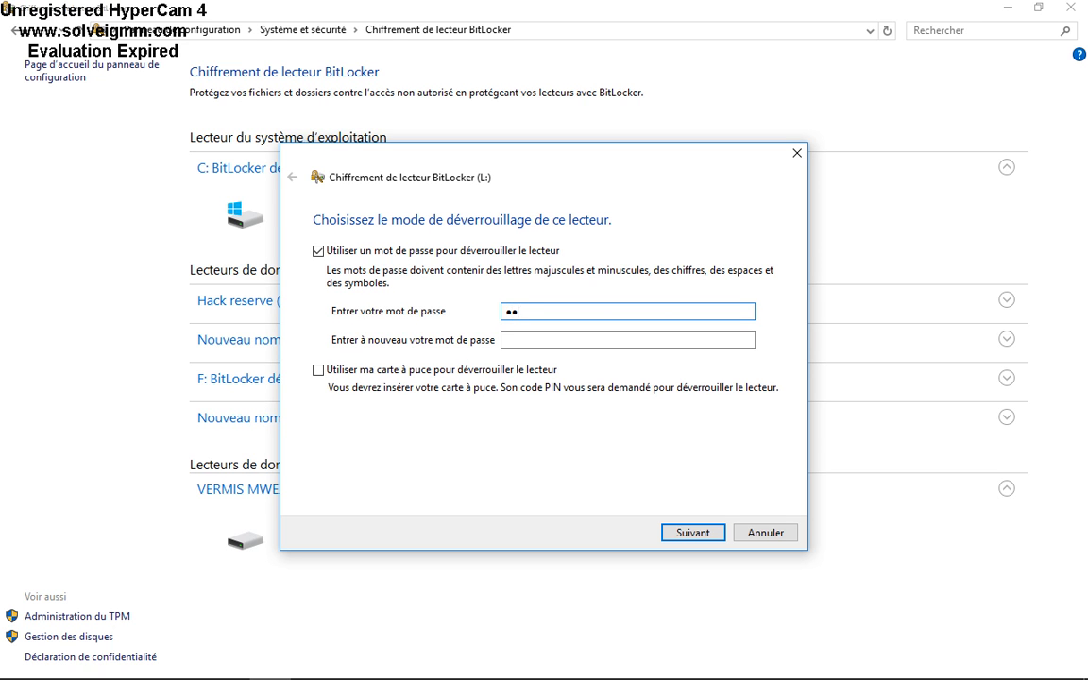
type("AAAAAAAAA")
key("Home")
type("AA")
left_click(548, 344)
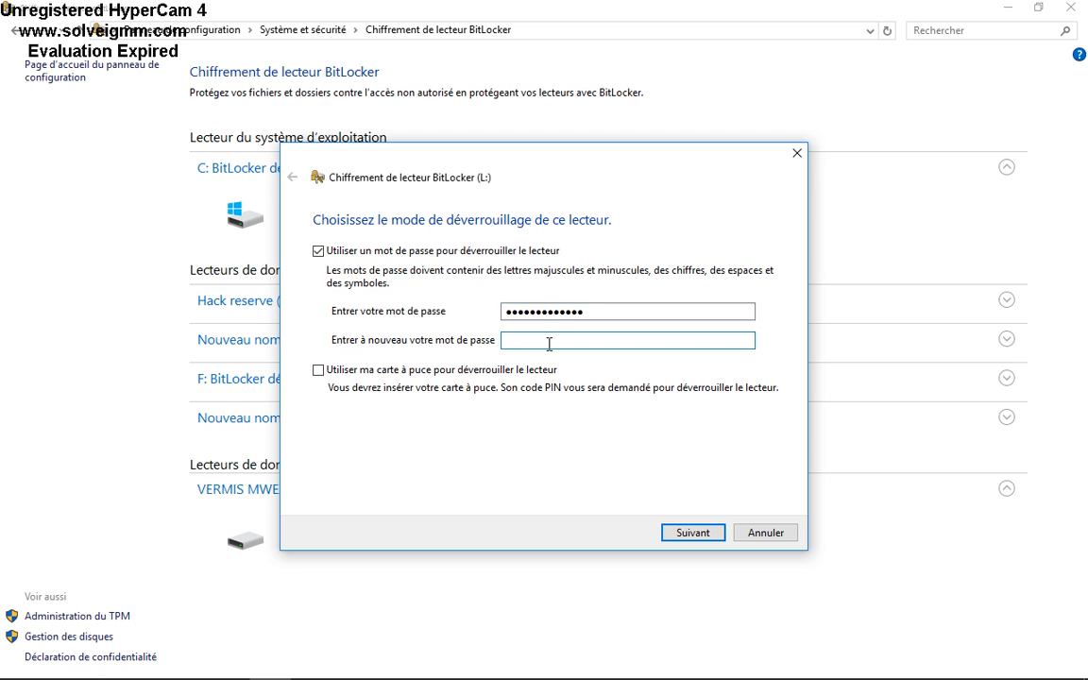
type("•••••••••••••")
left_click(671, 532)
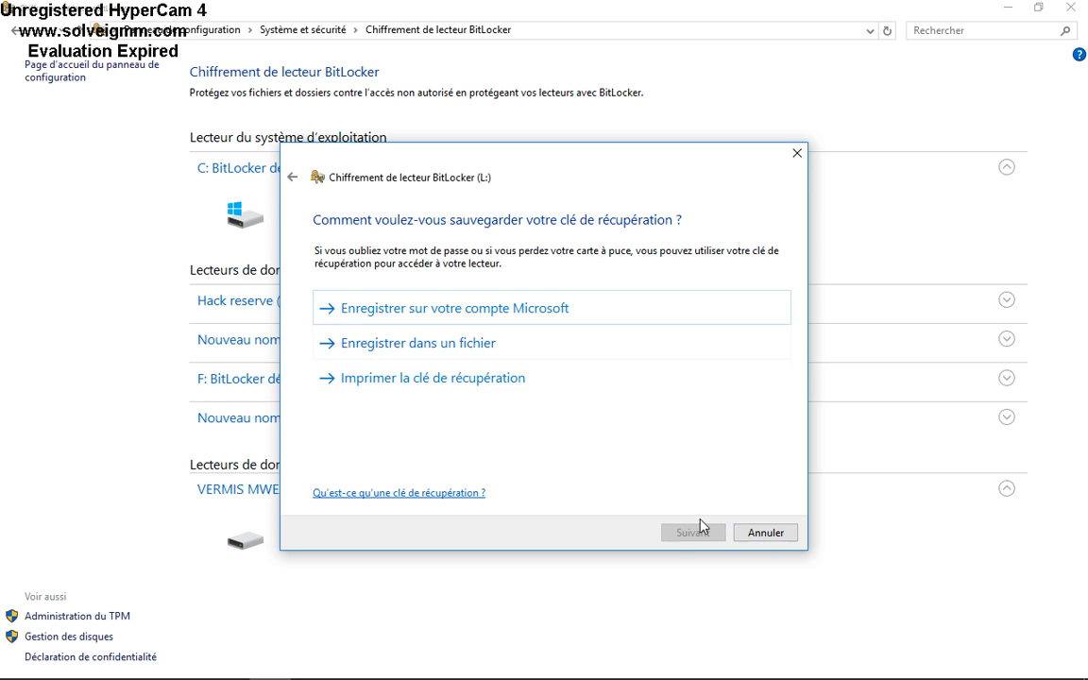
Step: Save the BitLocker recovery key as a text file in the Bureau folder under its suggested name, and continue
left_click(401, 344)
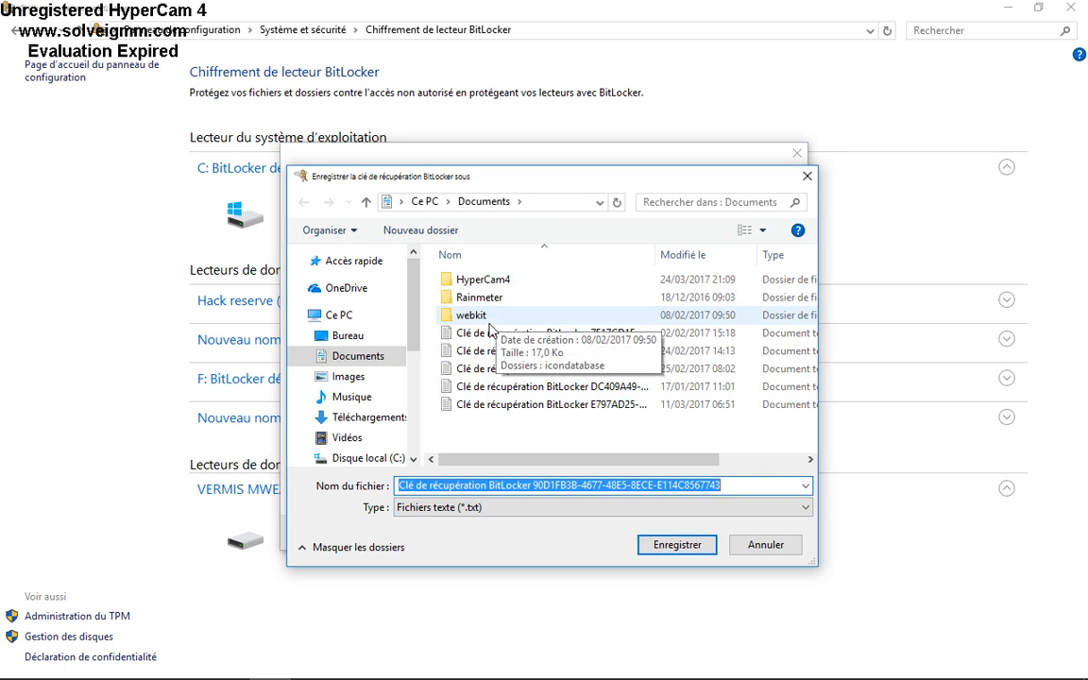
left_click(362, 340)
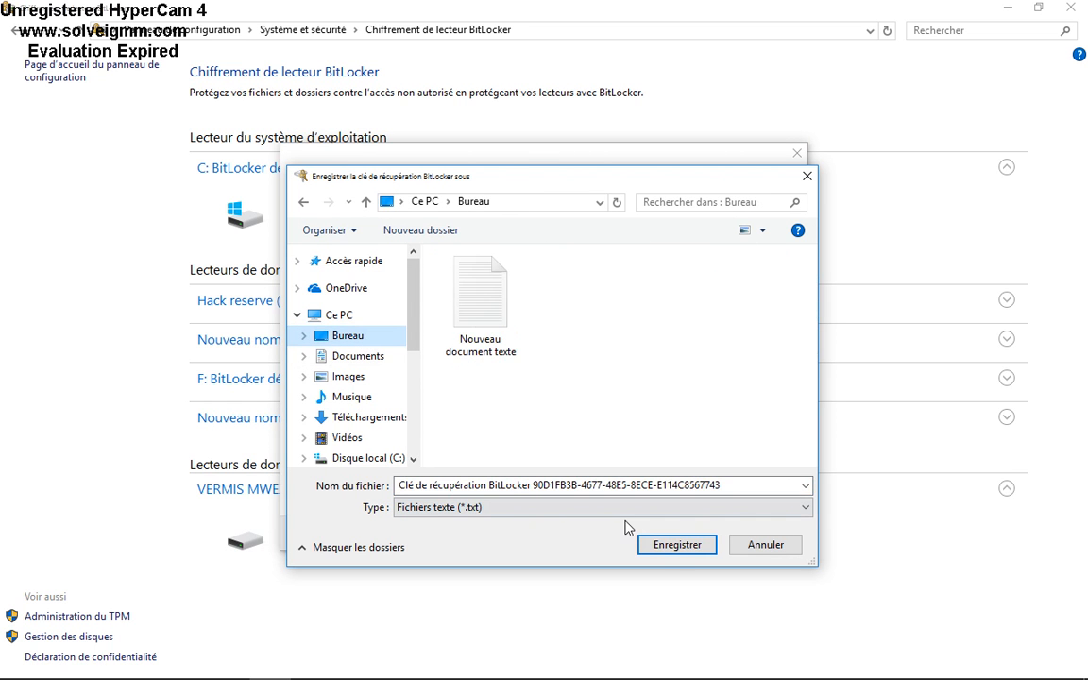
left_click(674, 548)
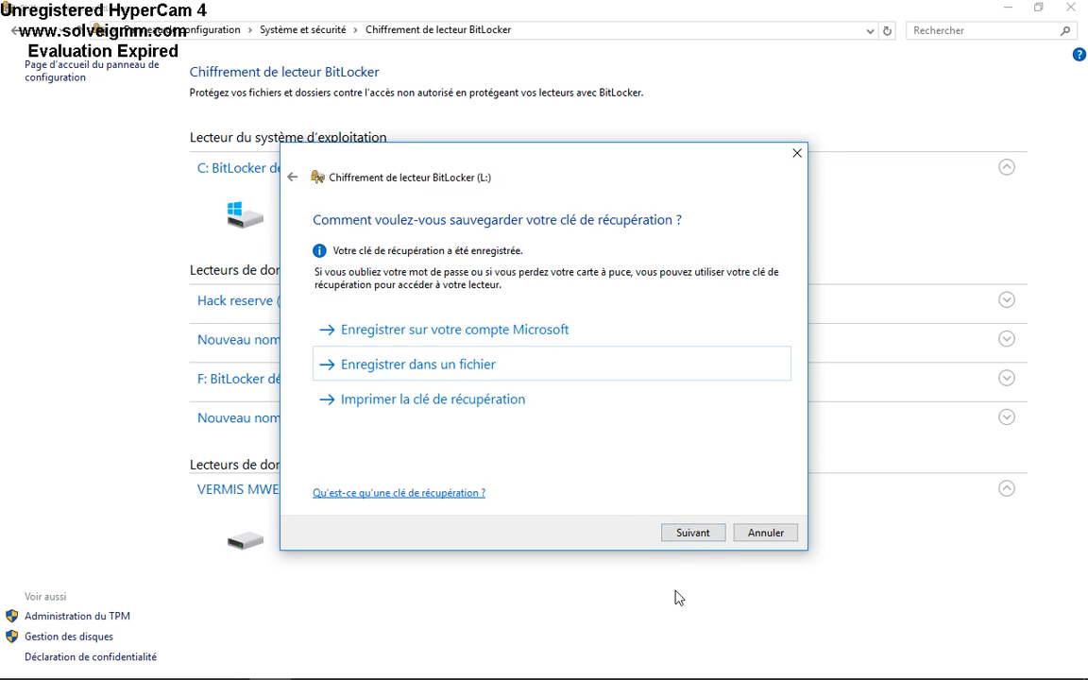
left_click(690, 533)
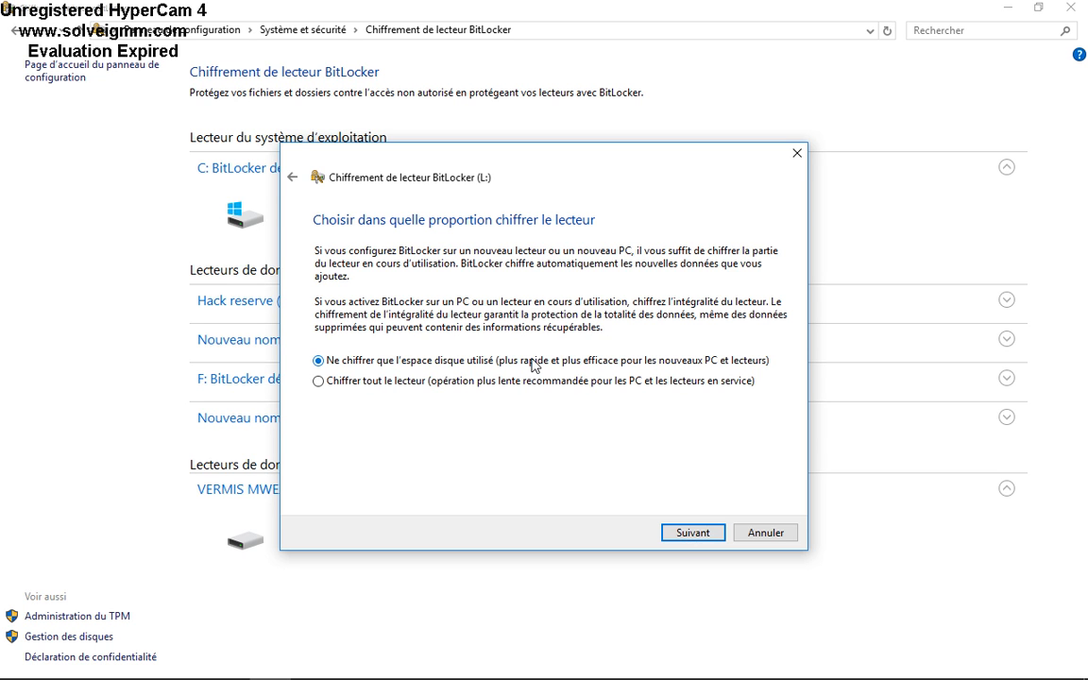
Step: Start encrypting drive L: with only the used disk space selected and Mode Compatible as the encryption mode
left_click(674, 533)
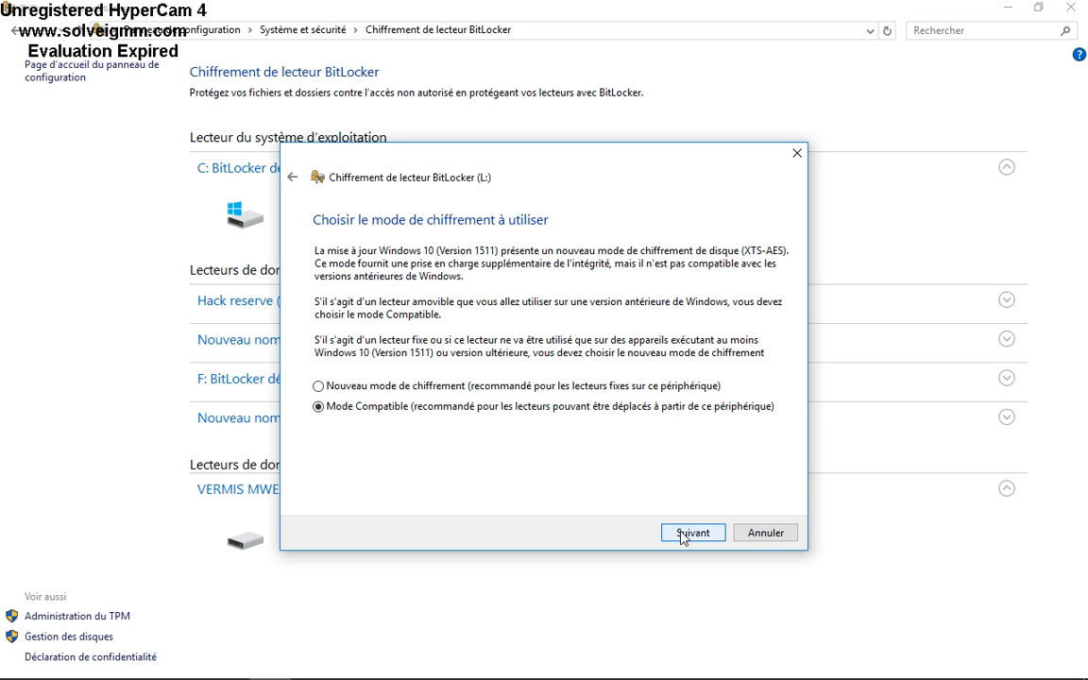
left_click(683, 534)
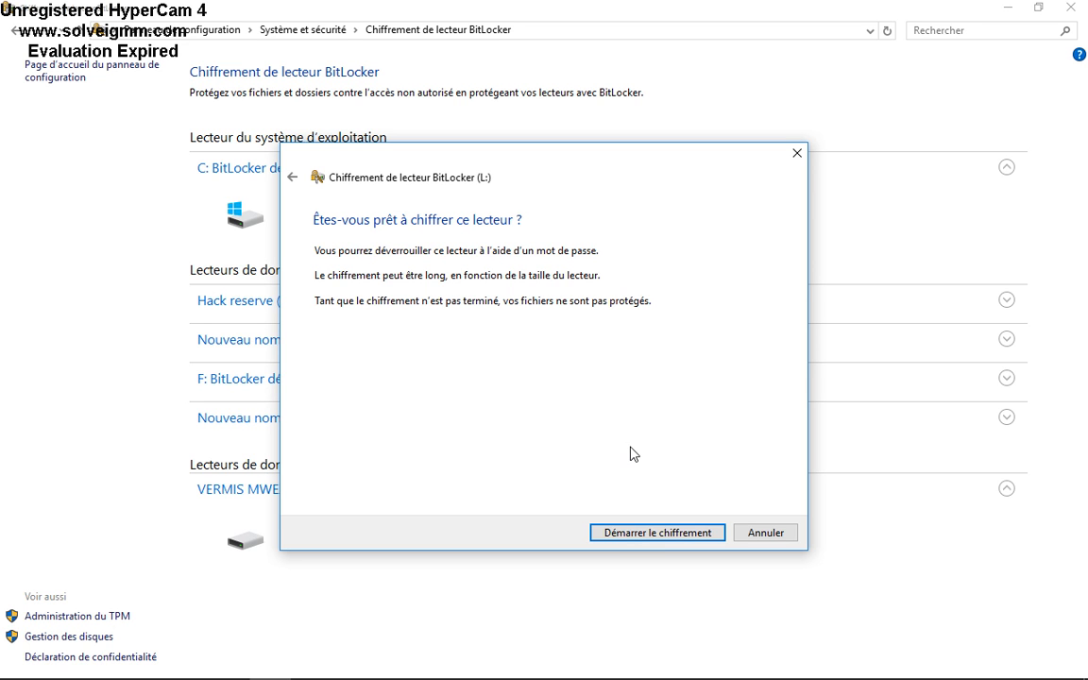
left_click(625, 535)
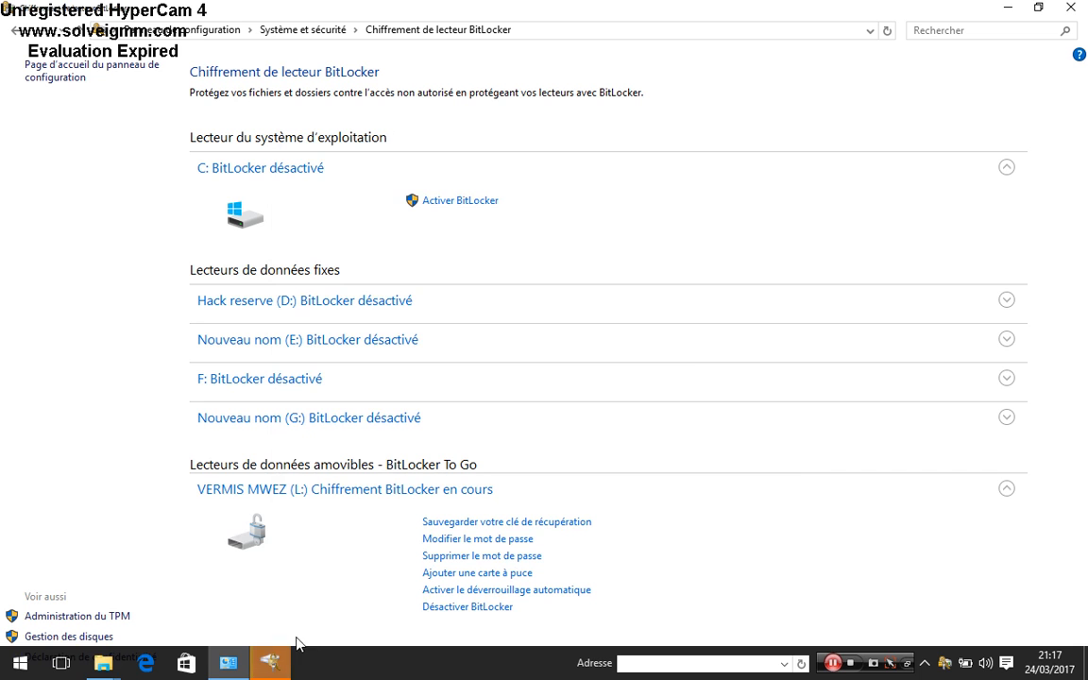
Step: Show the encryption progress for drive L:, minimize the BitLocker window, and close the encryption dialog once it finishes
left_click(271, 659)
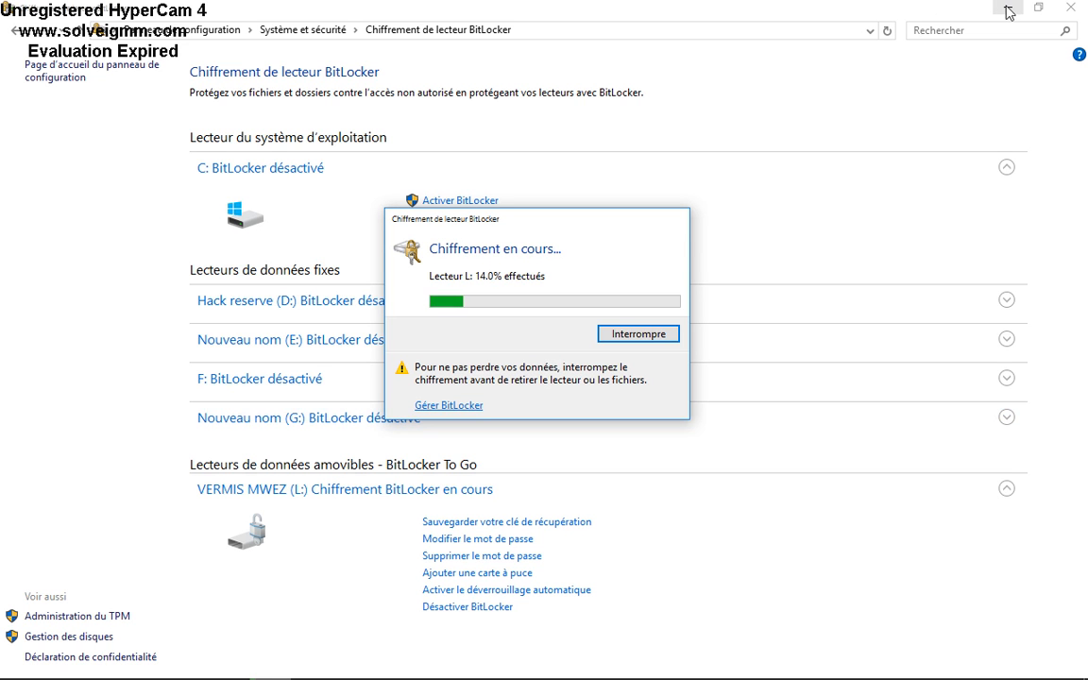
left_click(911, 11)
left_click(1006, 9)
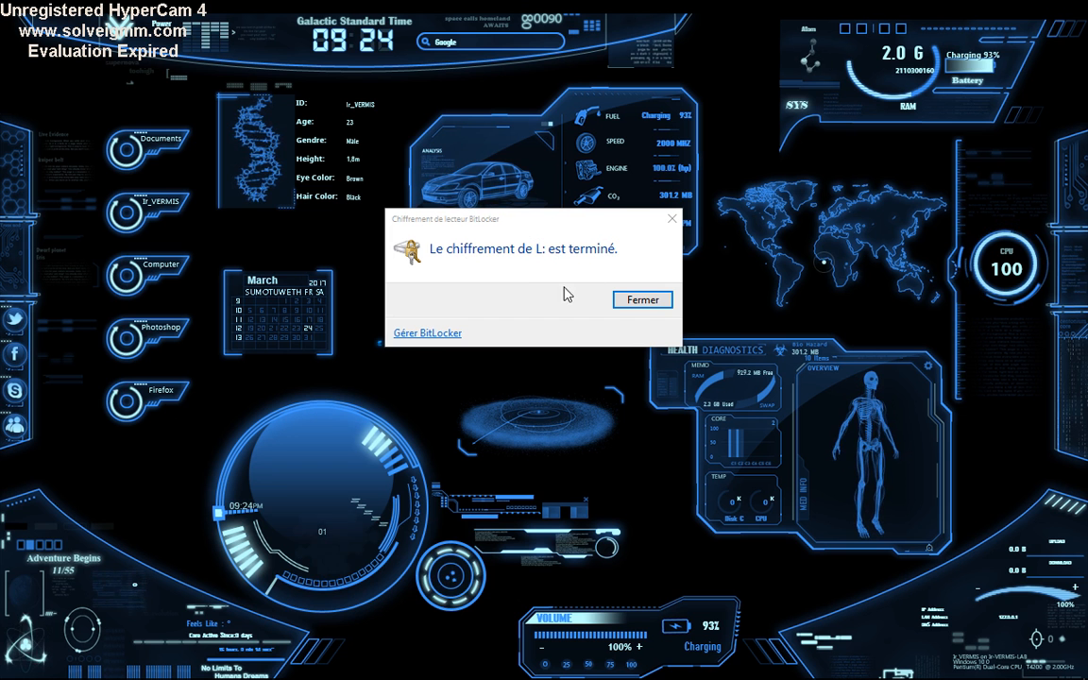
left_click(643, 300)
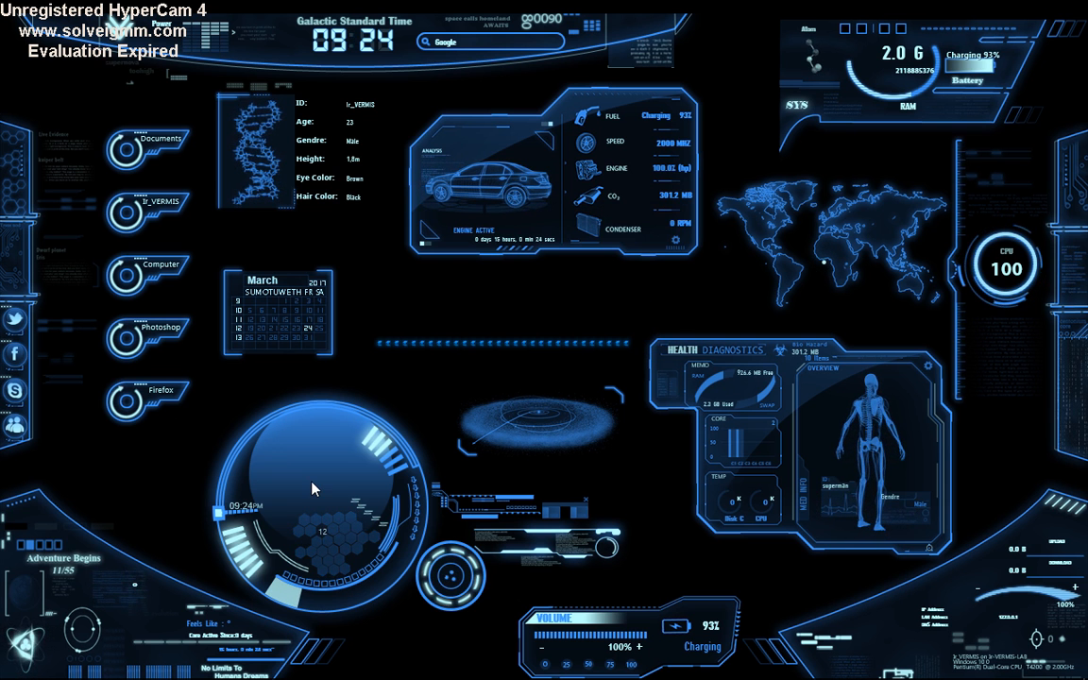
Step: Switch to the Ce PC window and examine the encrypted drive L: and its available commands
key("alt+Tab")
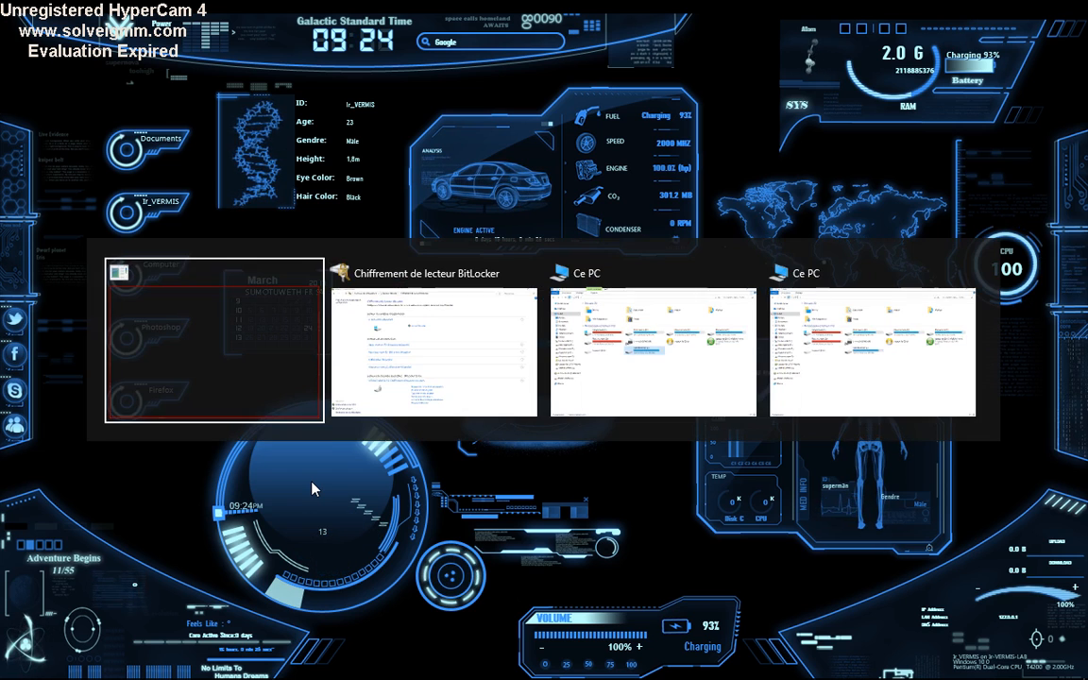
key("alt+Tab")
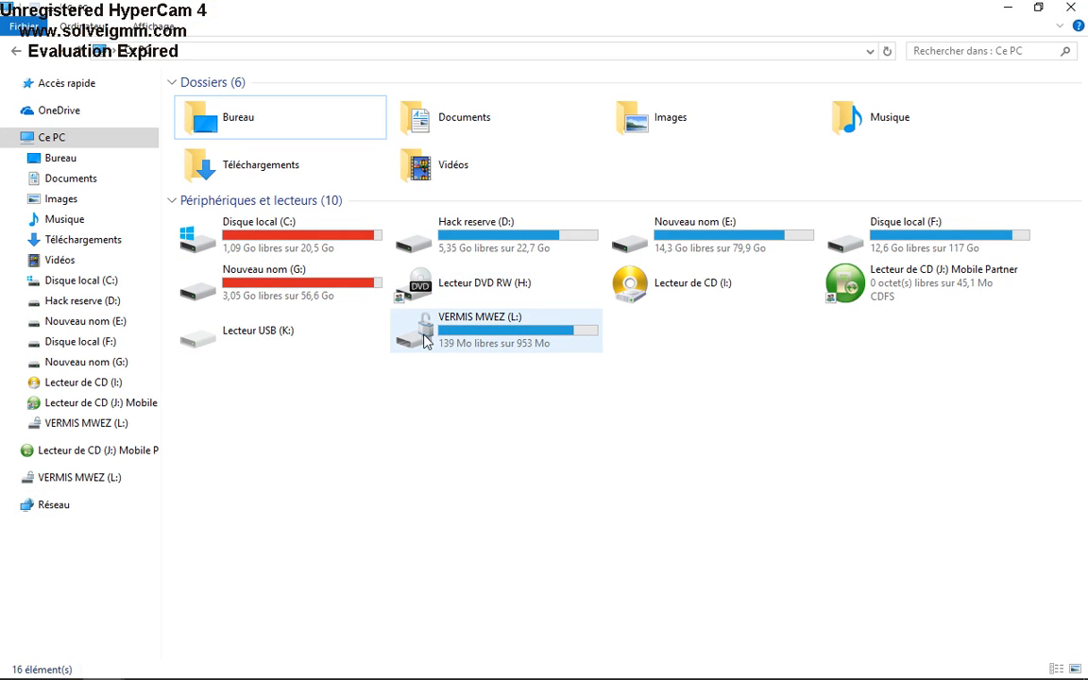
left_click(479, 338)
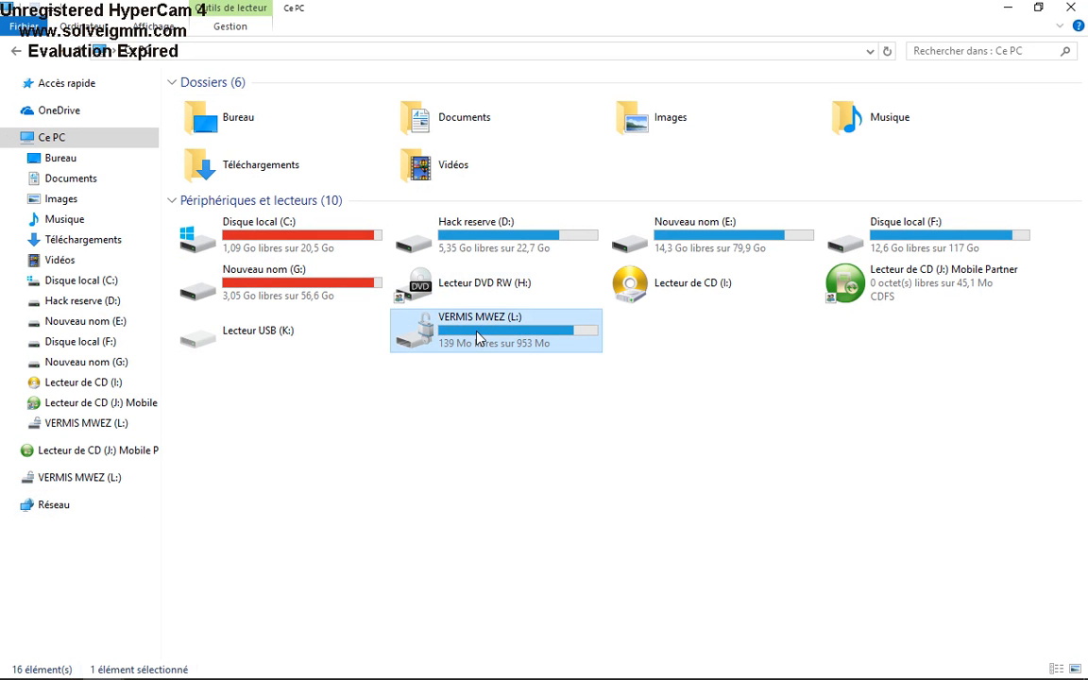
right_click(479, 338)
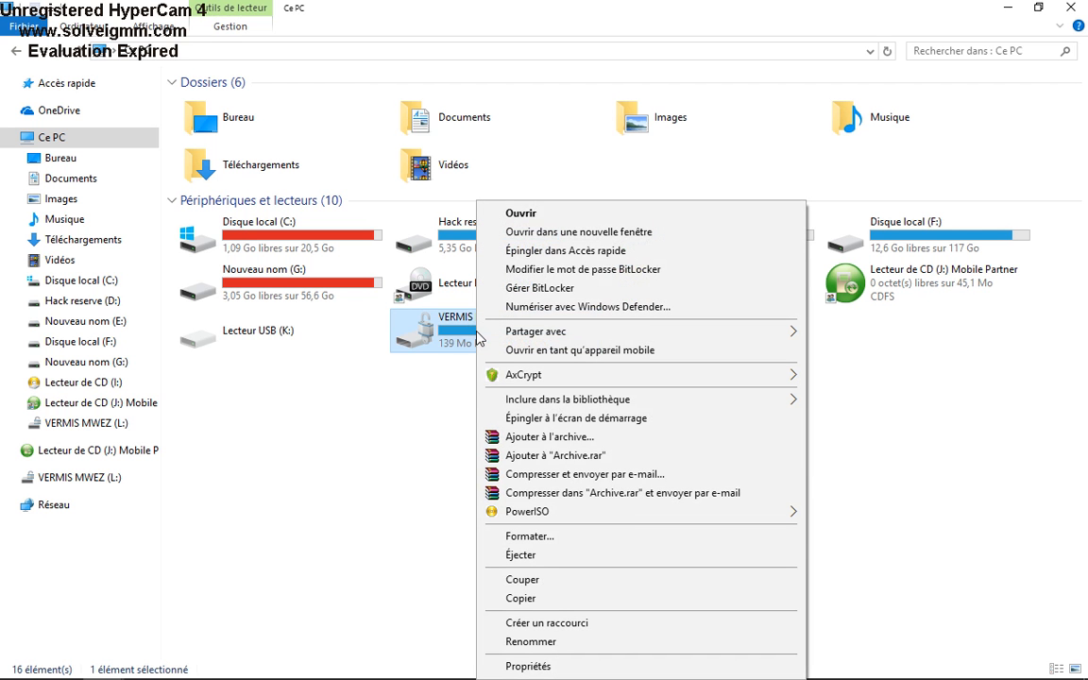
left_click(419, 422)
left_click(419, 422)
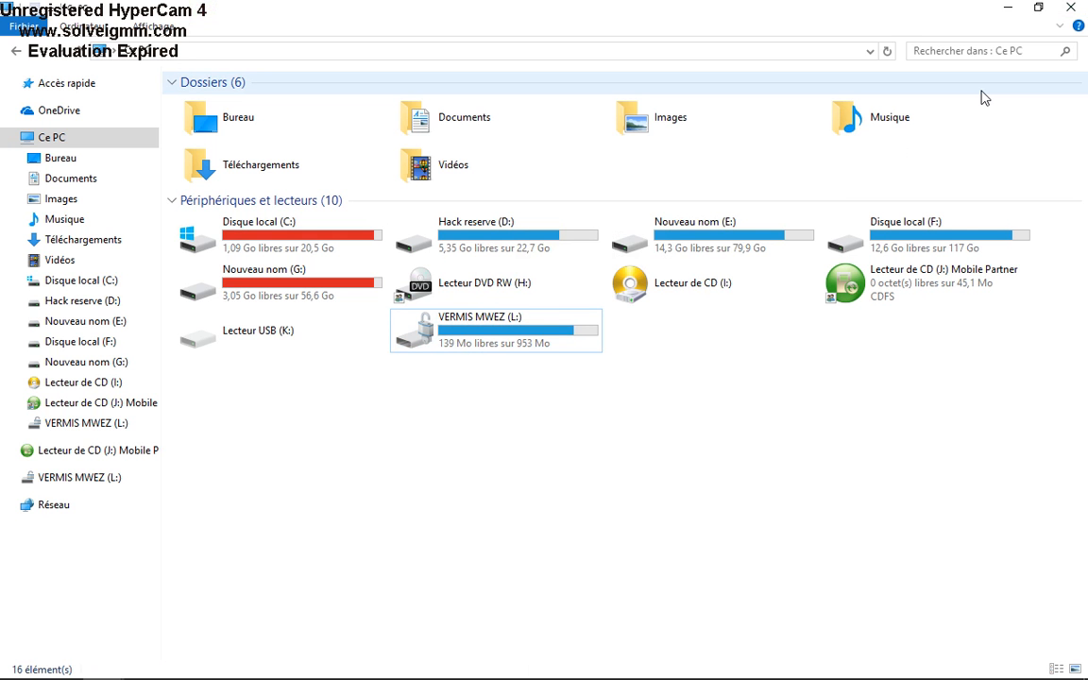
Step: Refresh the Ce PC drive list repeatedly while the encrypted USB drive is unplugged and reconnected
right_click(676, 384)
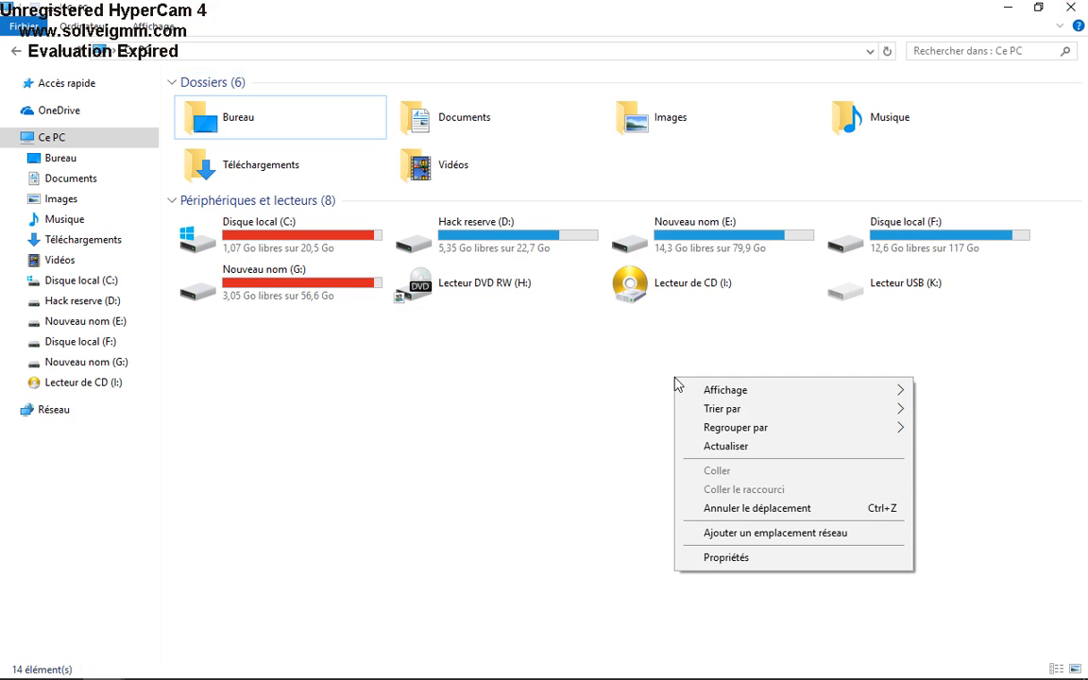
left_click(708, 446)
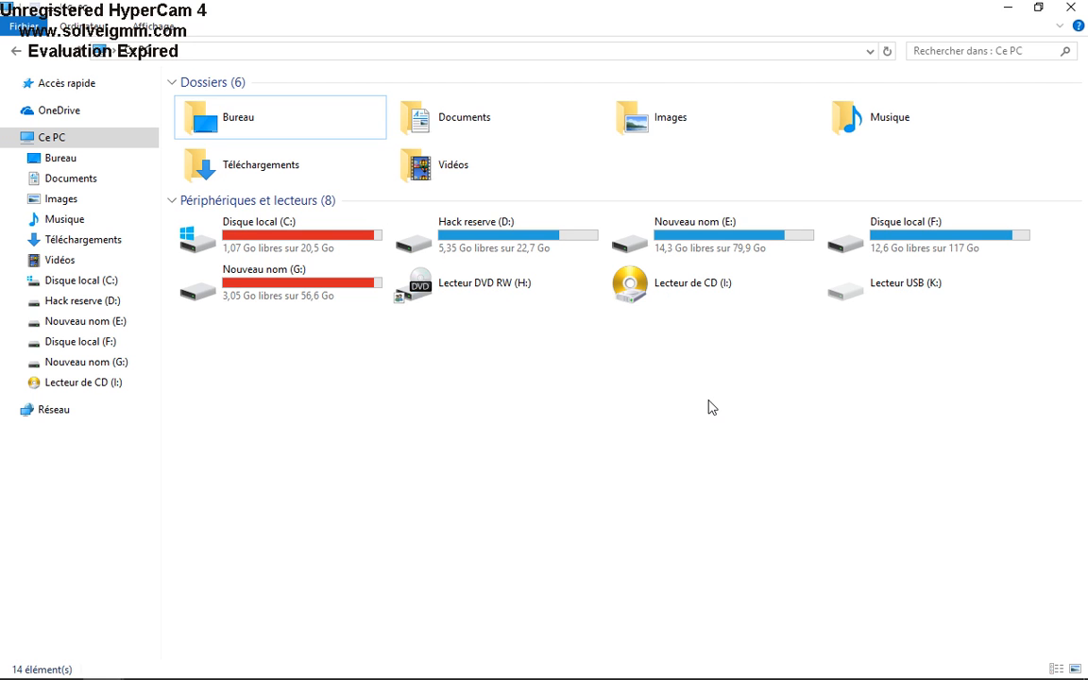
right_click(711, 407)
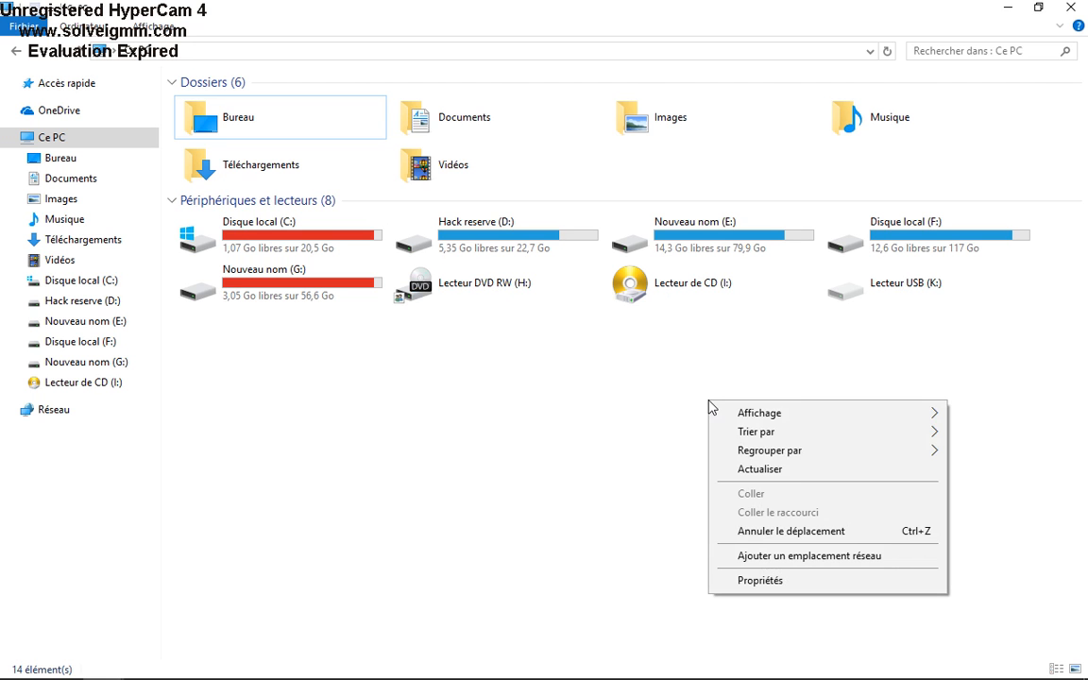
left_click(730, 469)
right_click(728, 467)
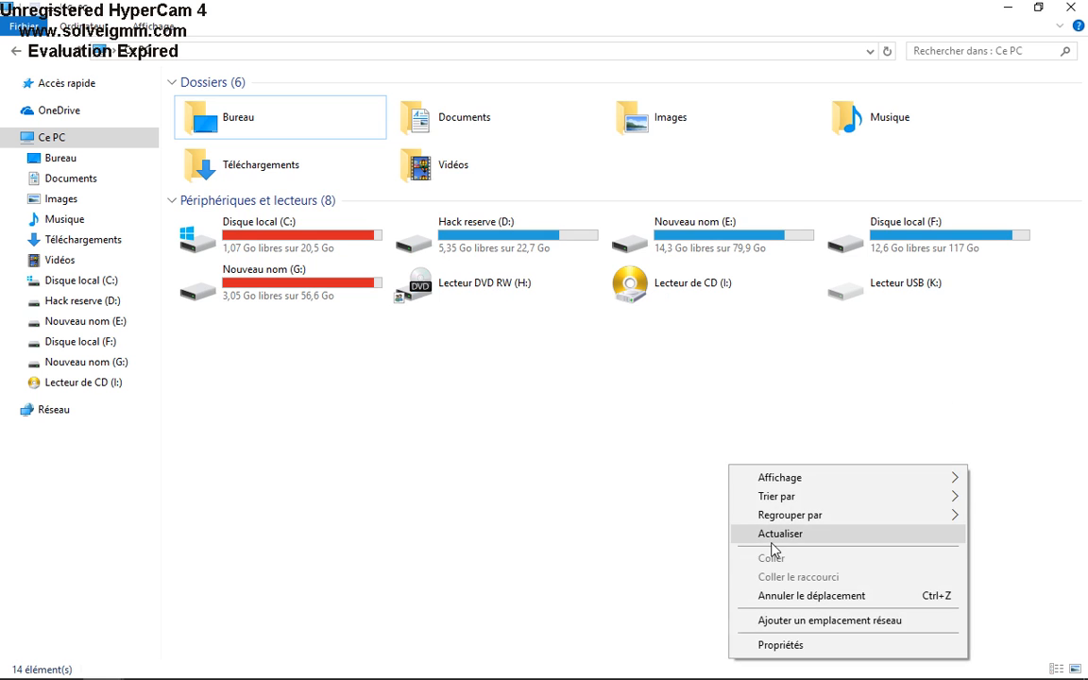
left_click(777, 537)
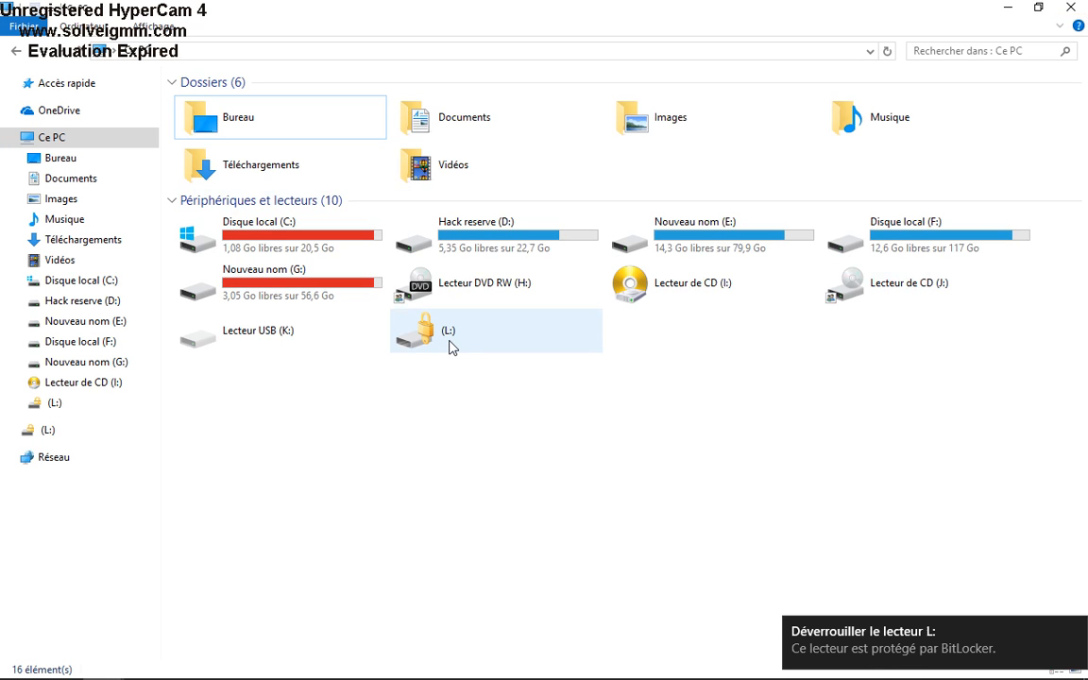
Step: Unlock the encrypted drive L: by entering its BitLocker password, and close the Ce PC window
left_click(454, 349)
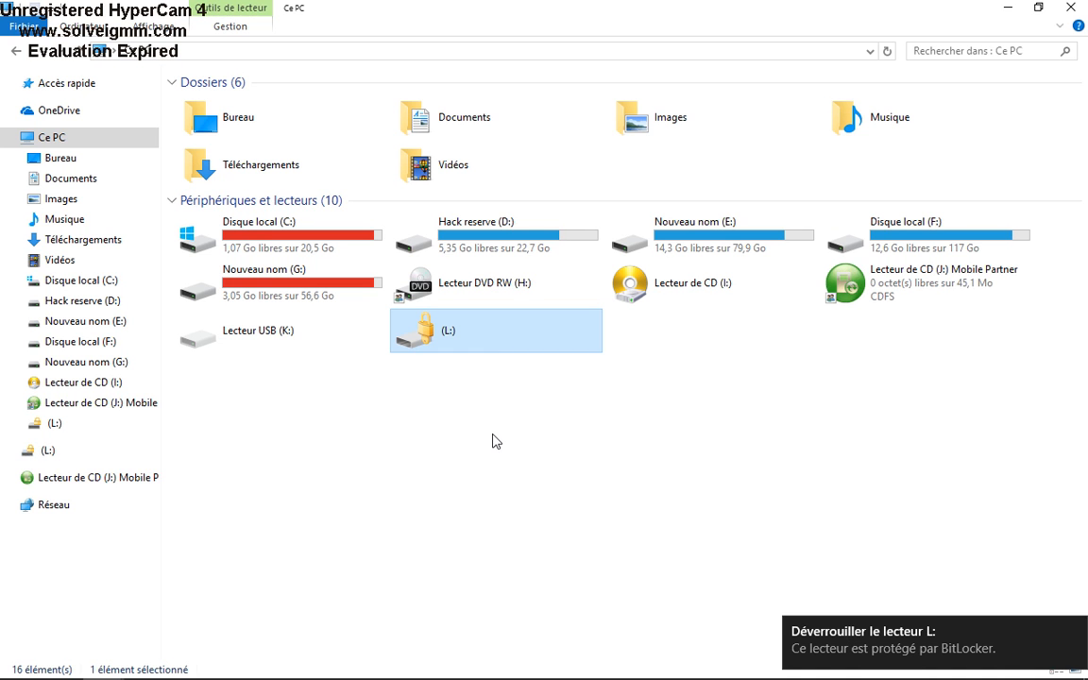
right_click(468, 336)
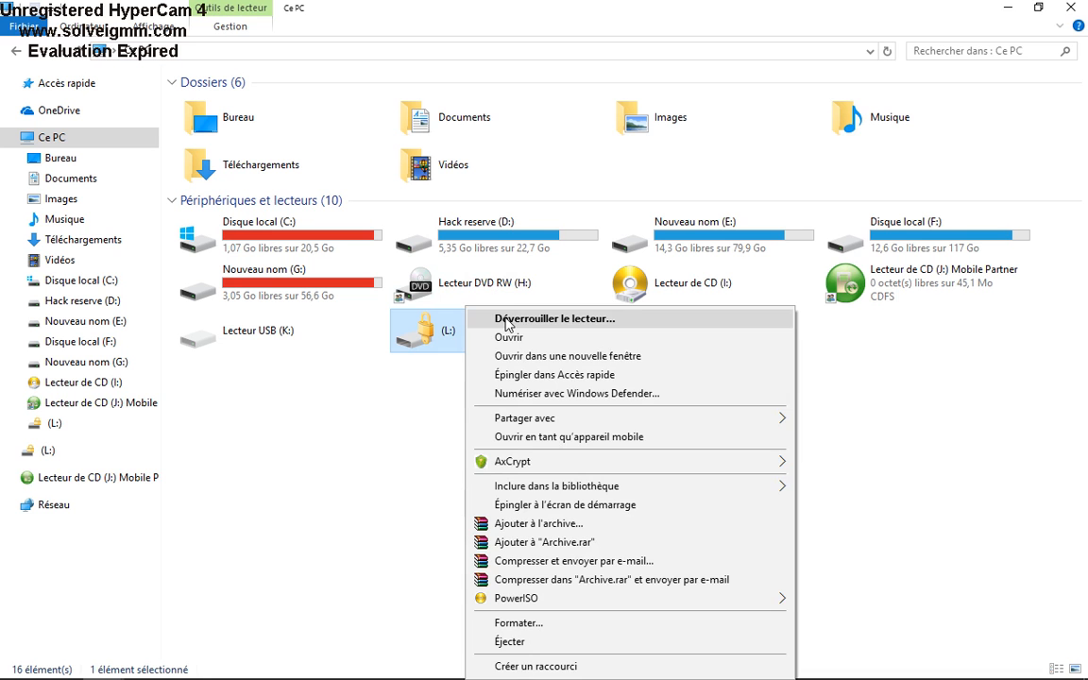
left_click(507, 319)
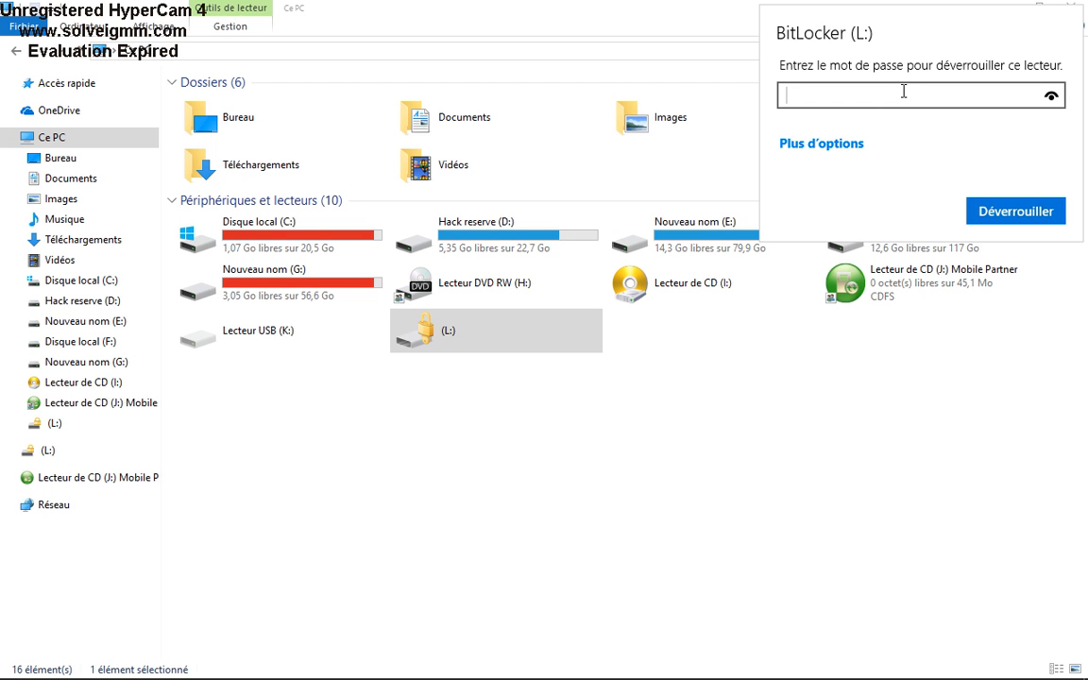
type("•••••••••••••")
key("Return")
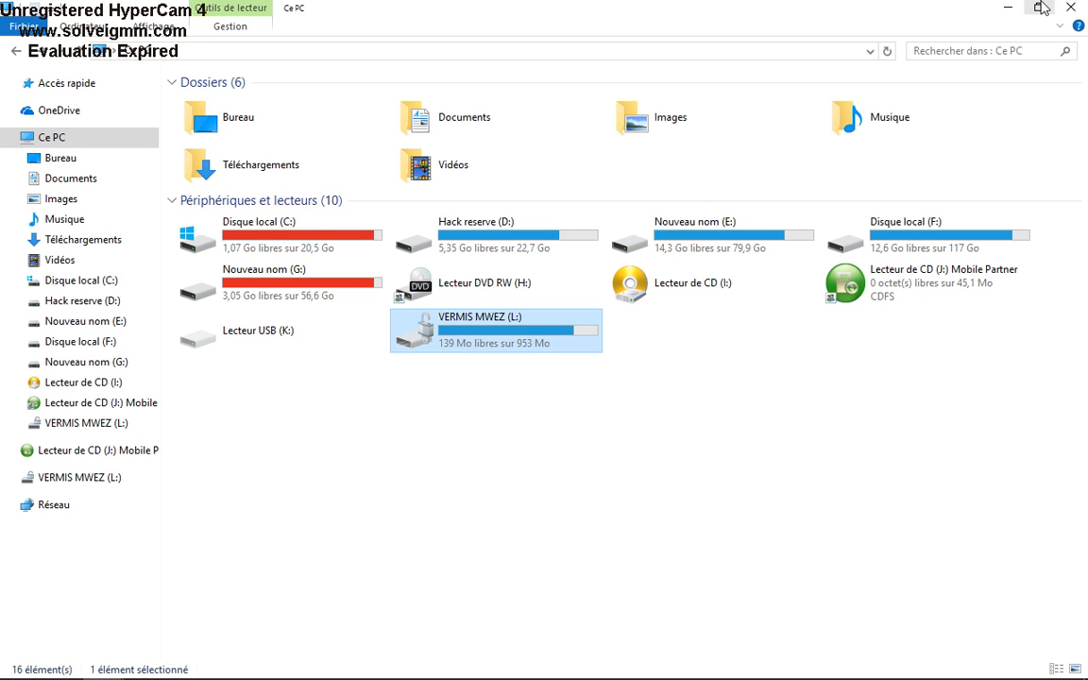
left_click(1070, 12)
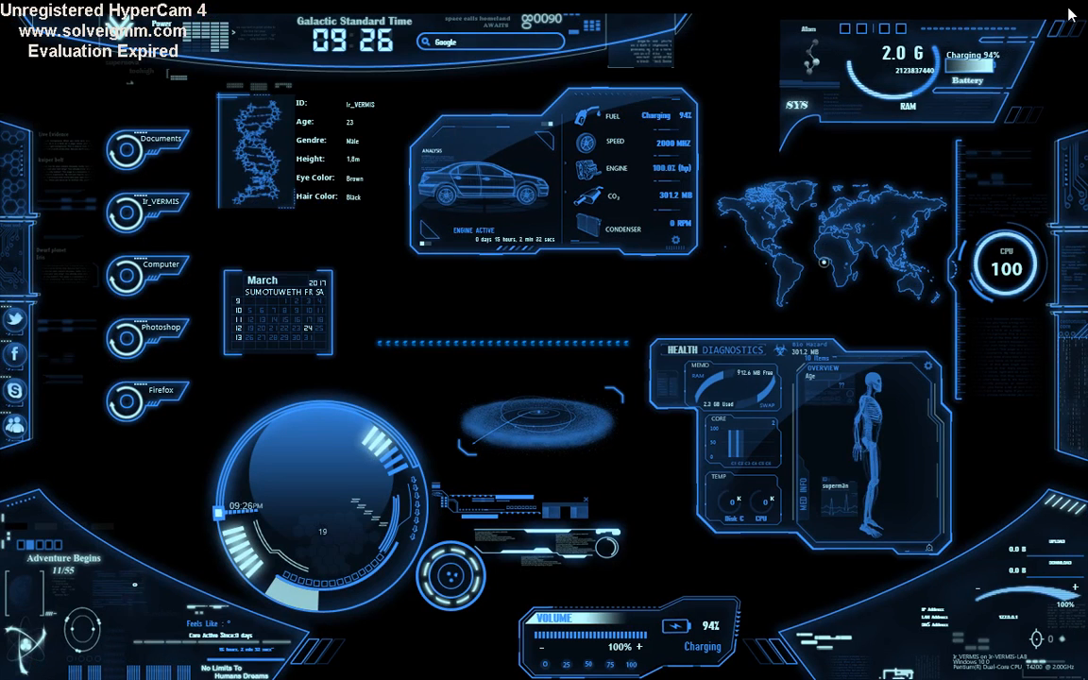